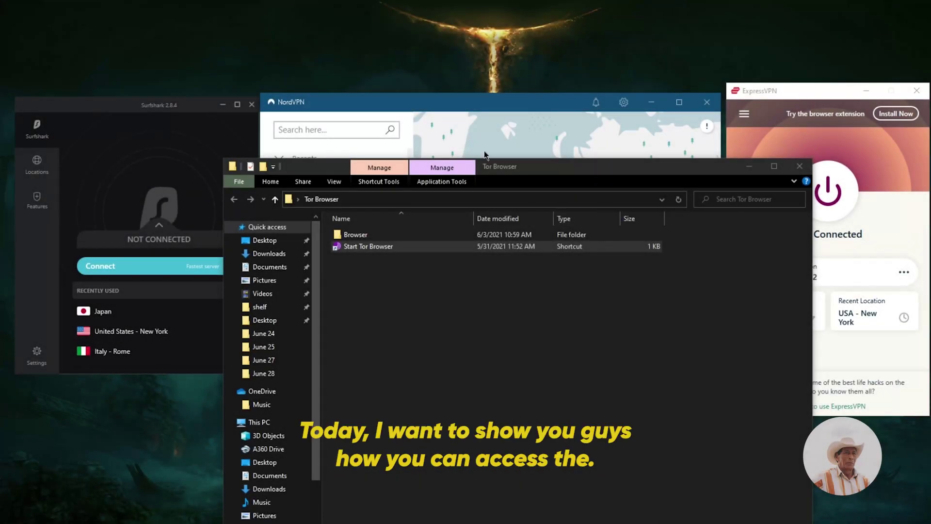
Step: Move the Tor Browser folder window up and left so NordVPN's server list and map show
left_click_drag(517, 172, 514, 141)
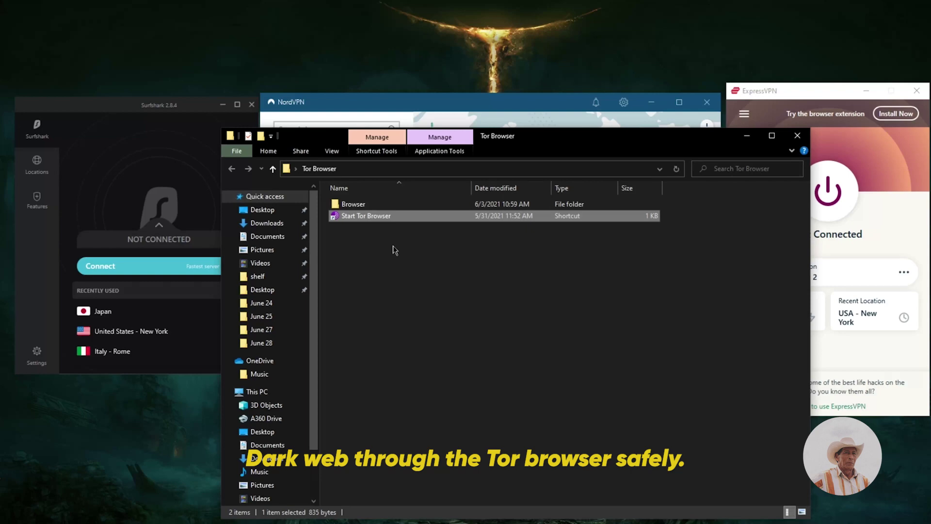
left_click_drag(502, 137, 497, 138)
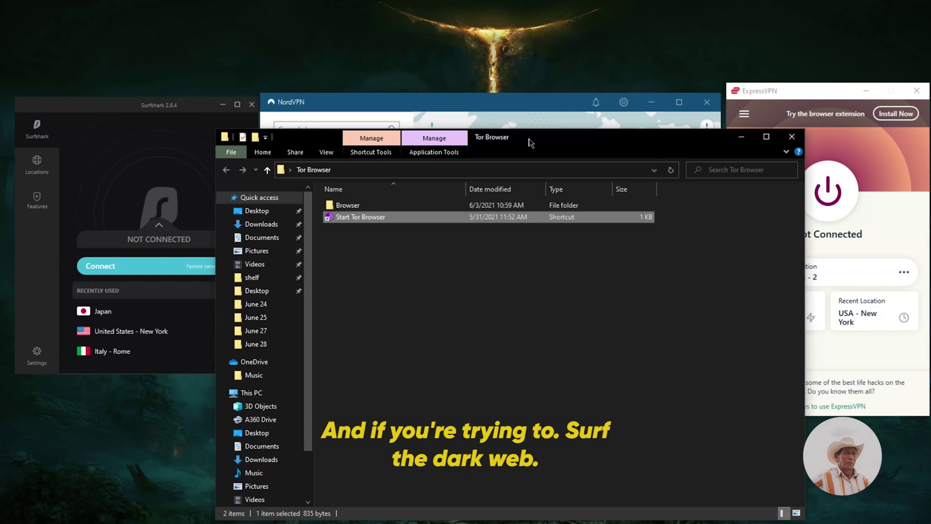
left_click_drag(528, 143, 521, 123)
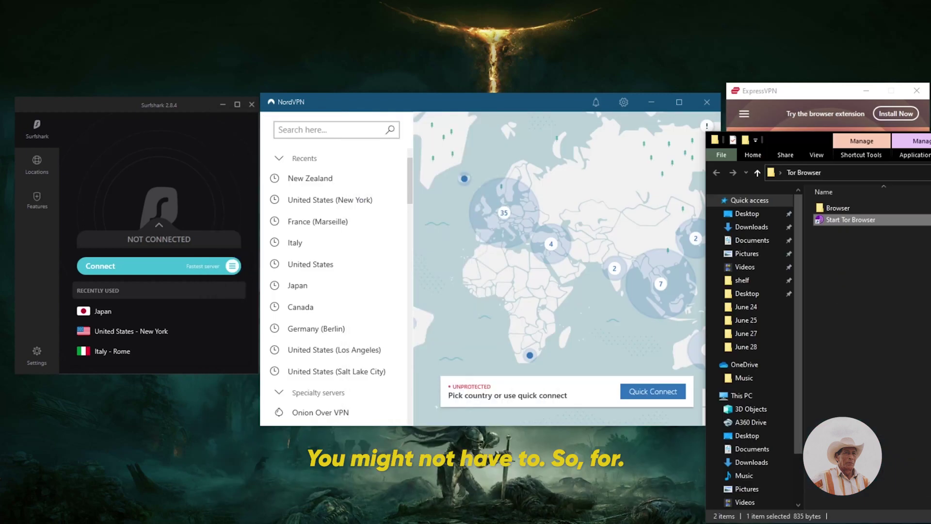
Step: Scroll NordVPN's list down to the Onion Over VPN specialty server, then reposition the Tor Browser folder window
scroll(344, 315, "down", 3)
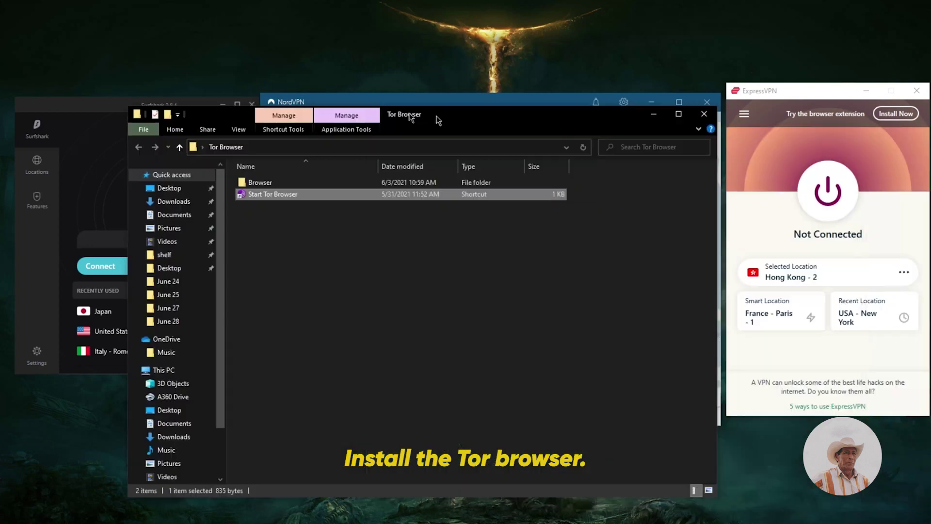
left_click_drag(431, 118, 513, 109)
Step: Launch Tor Browser from its folder, view the Explore. Privately. start page, then close it
double_click(340, 185)
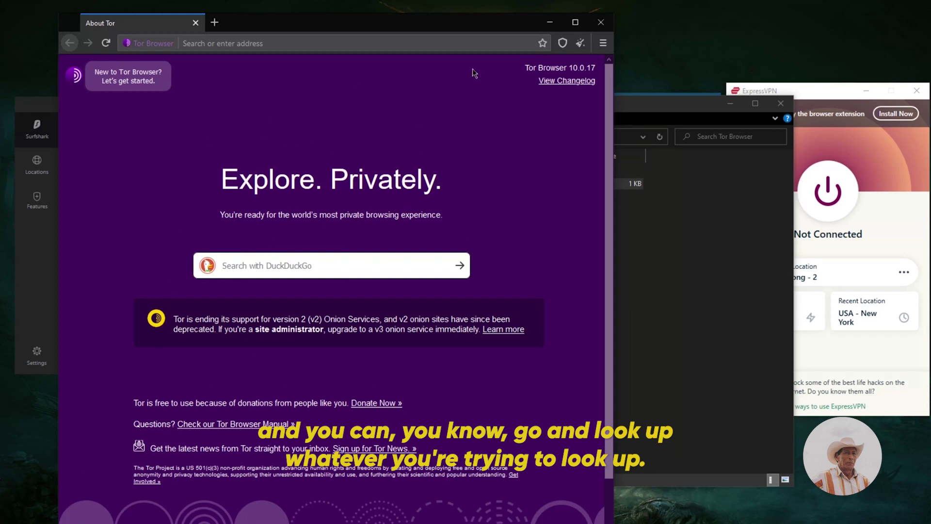
left_click(601, 22)
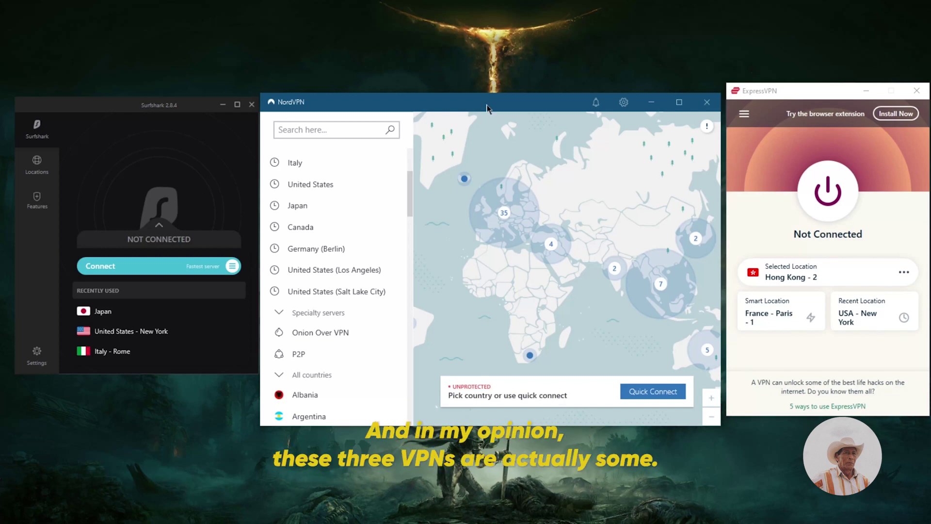
left_click_drag(483, 107, 485, 141)
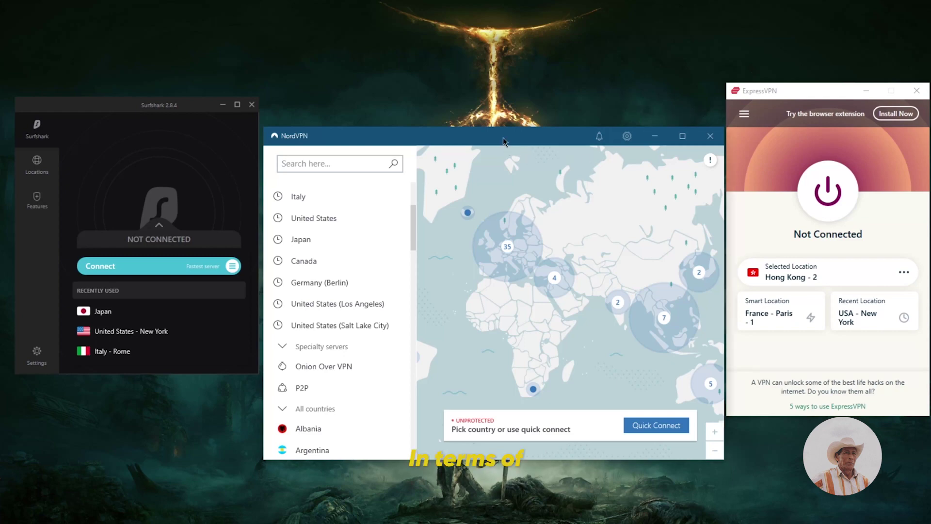
left_click_drag(503, 141, 504, 143)
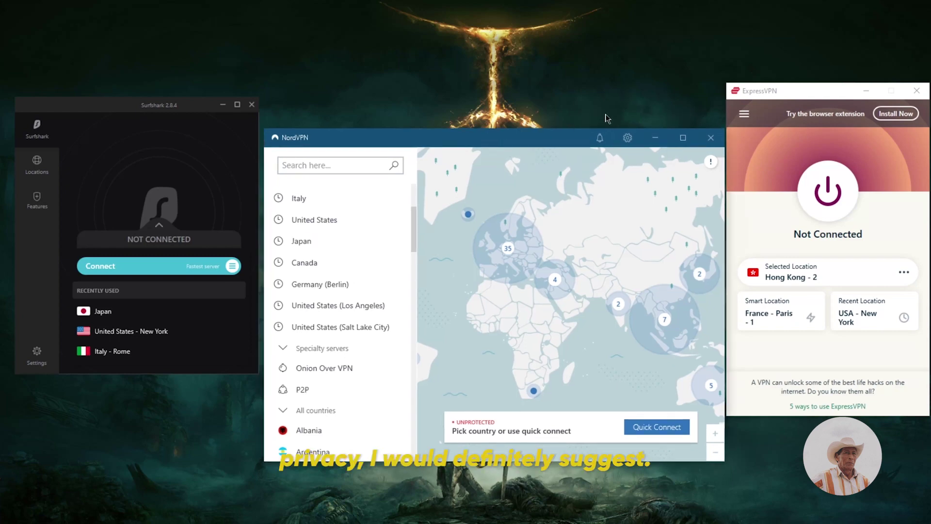
left_click(745, 96)
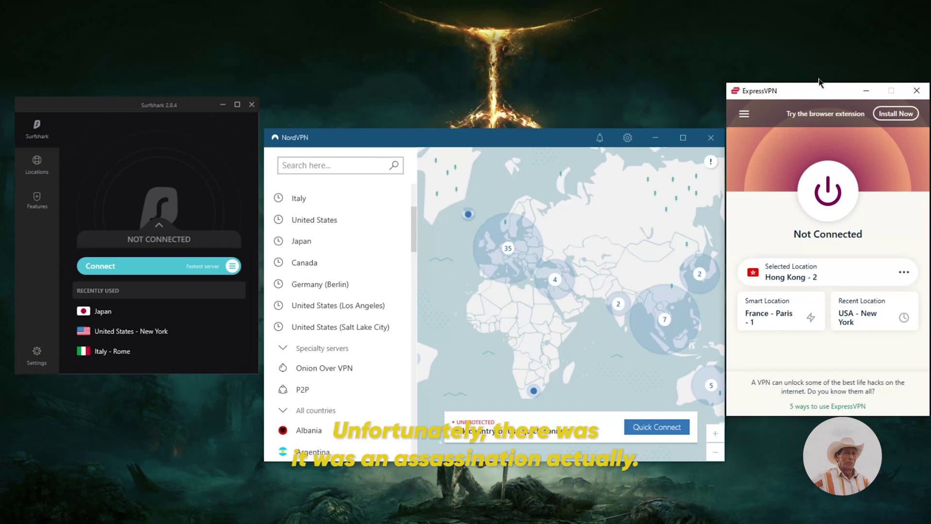
left_click(520, 141)
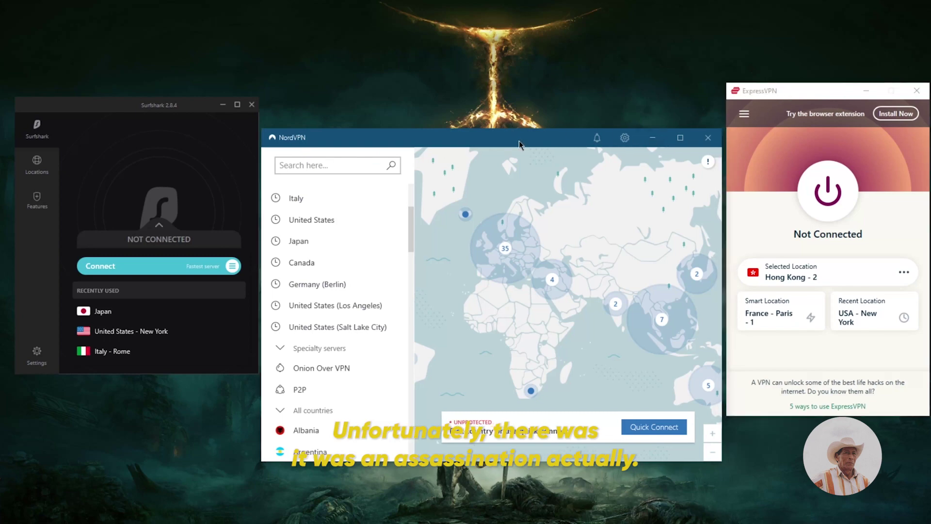
left_click_drag(519, 141, 519, 145)
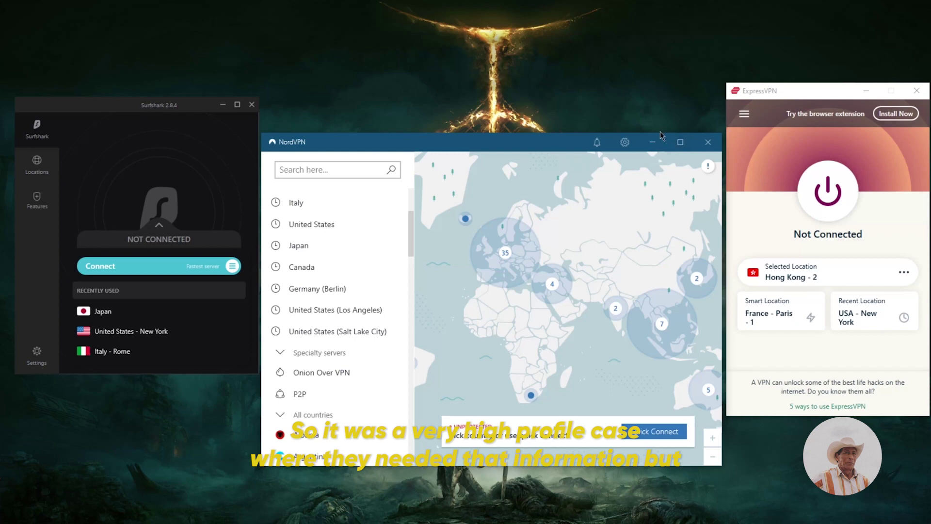
left_click_drag(571, 144, 573, 149)
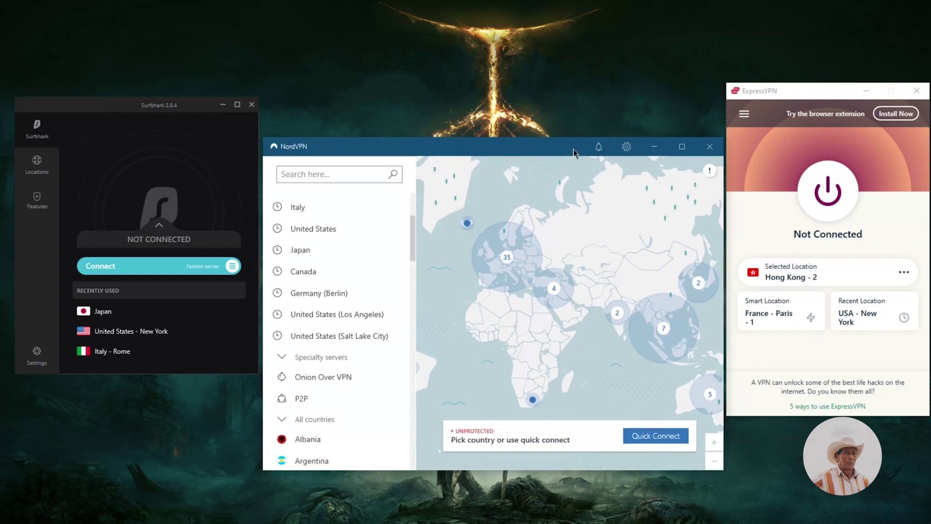
left_click(766, 87)
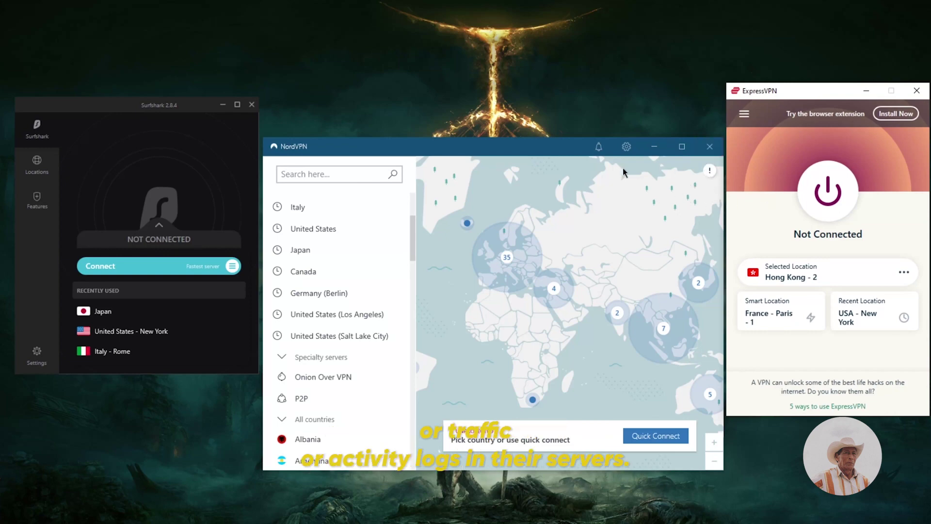
left_click(529, 156)
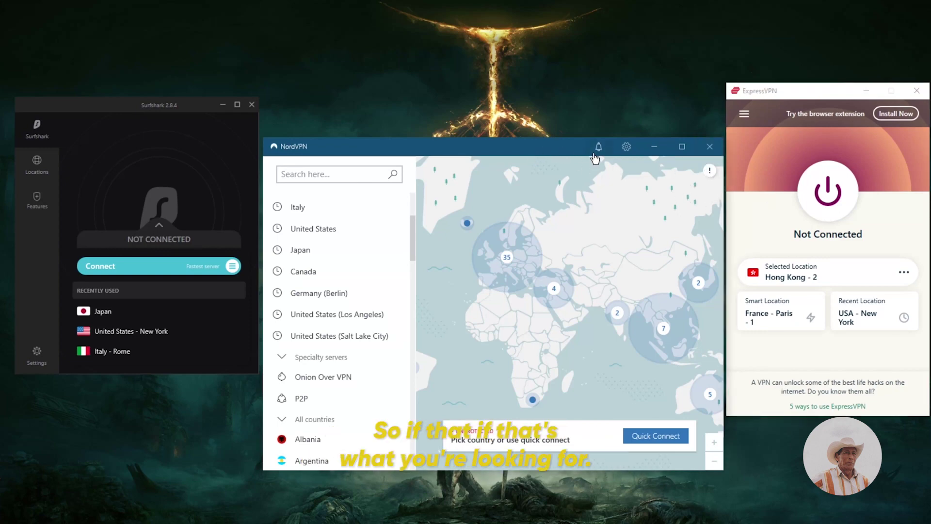
left_click(783, 95)
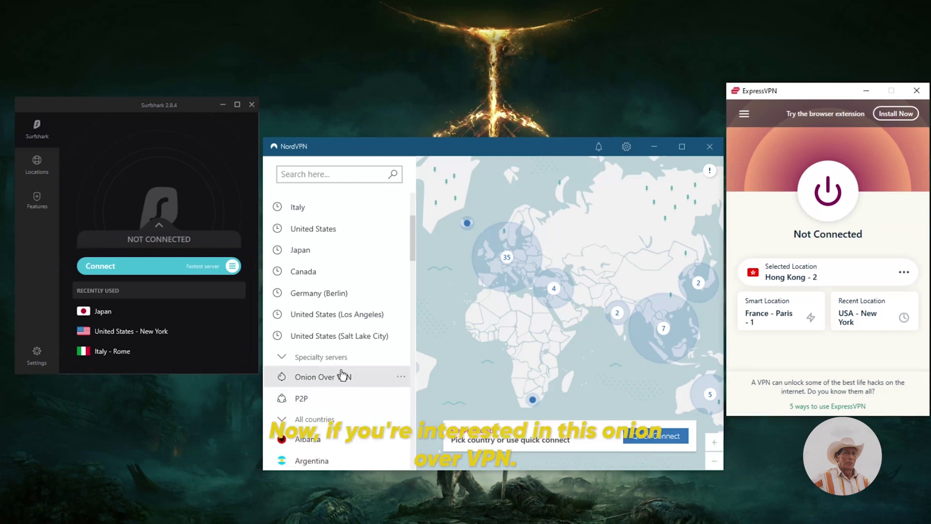
scroll(329, 359, "down", 1)
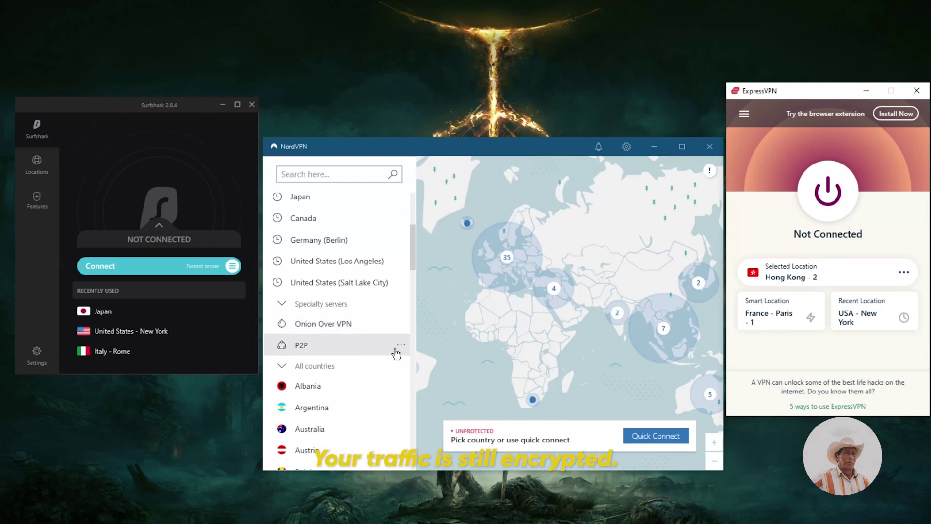
left_click(370, 152)
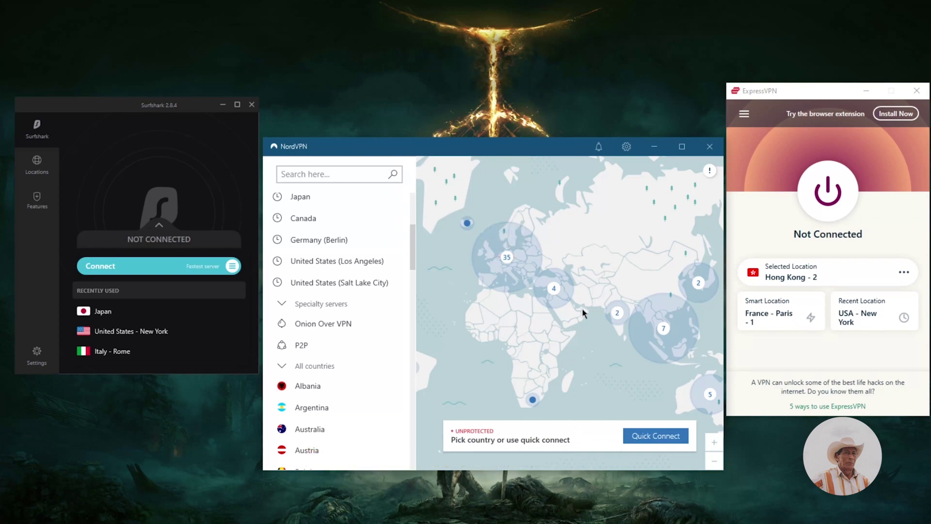
mouse_move(492, 310)
left_mouse_down()
mouse_move(509, 296)
mouse_move(494, 305)
left_mouse_up()
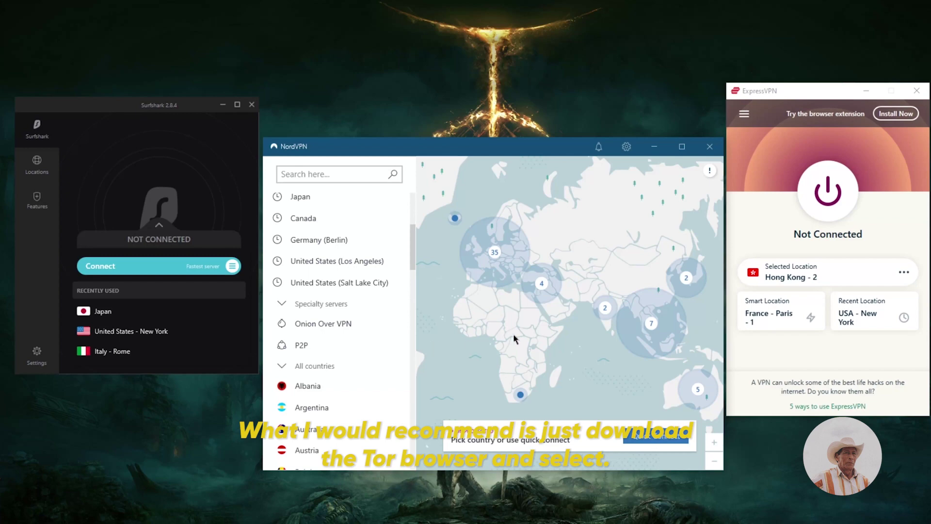
scroll(354, 339, "down", 2)
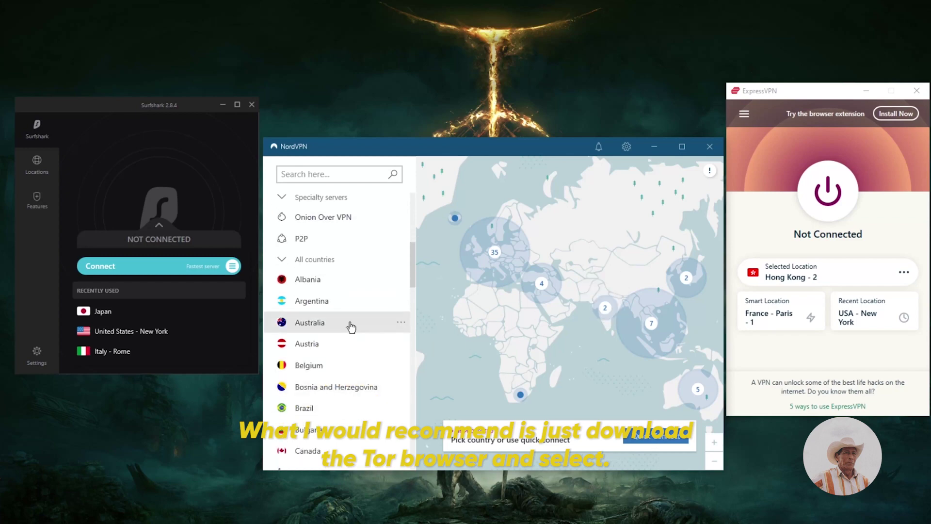
scroll(339, 378, "up", 5)
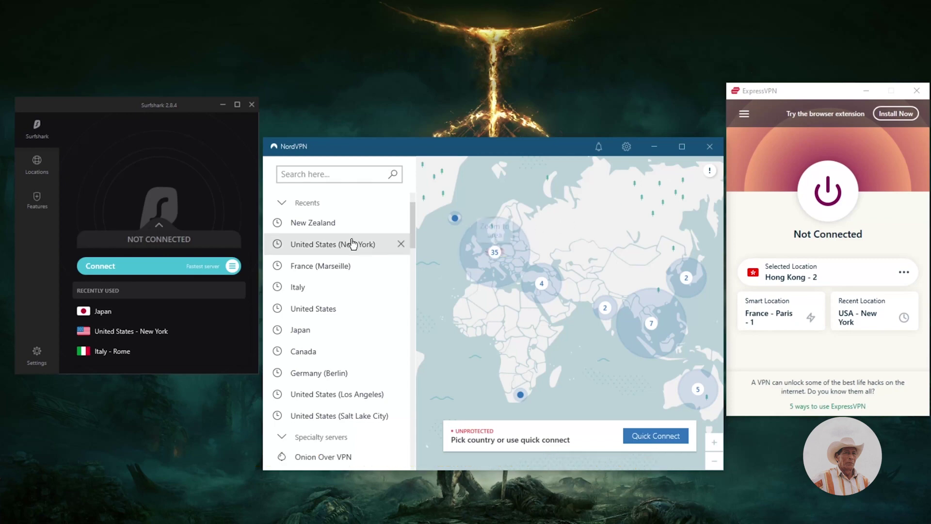
left_click(626, 147)
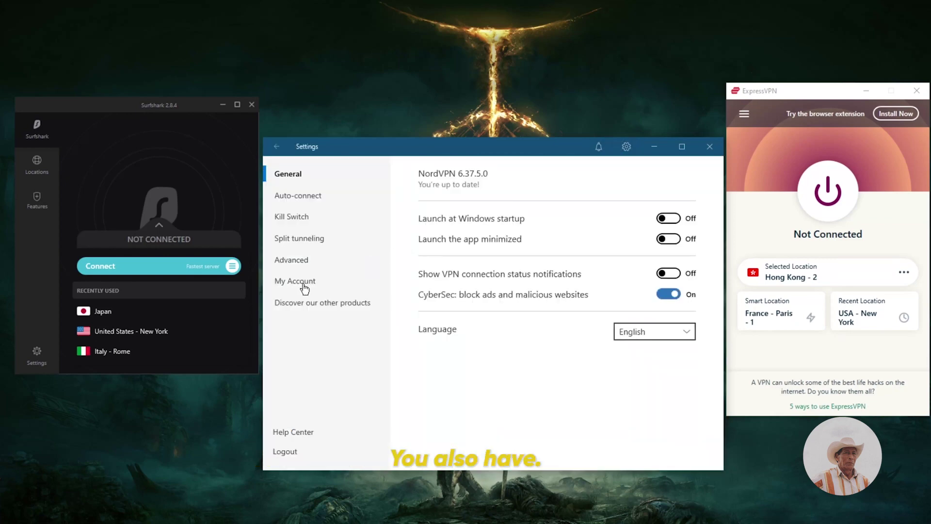
left_click(292, 262)
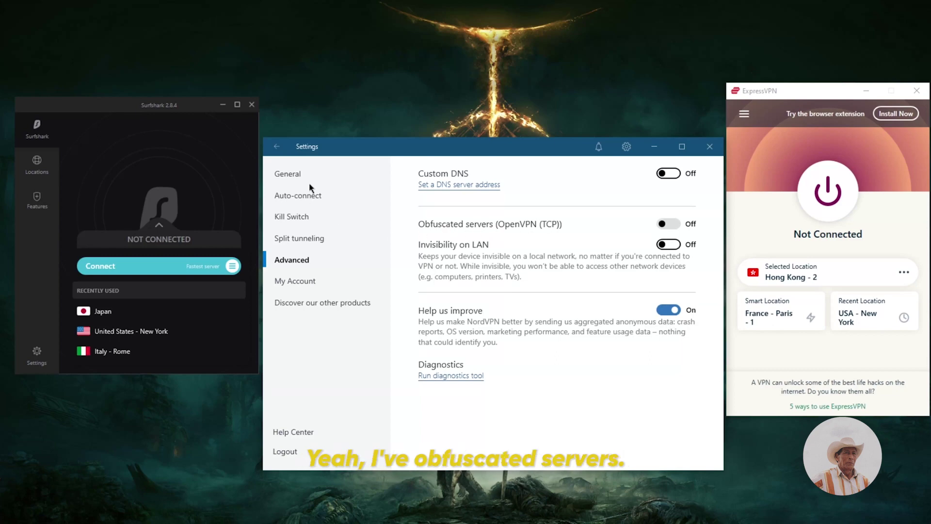
left_click(277, 146)
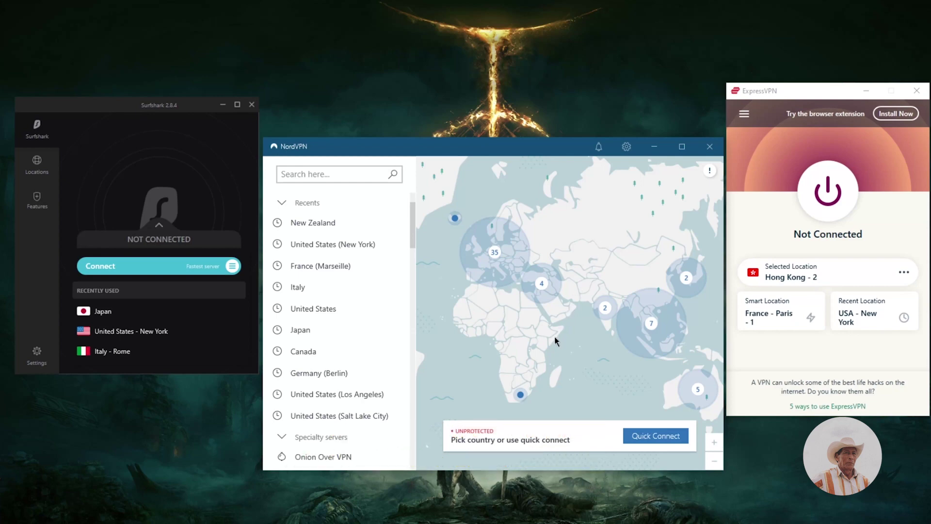
scroll(339, 337, "down", 3)
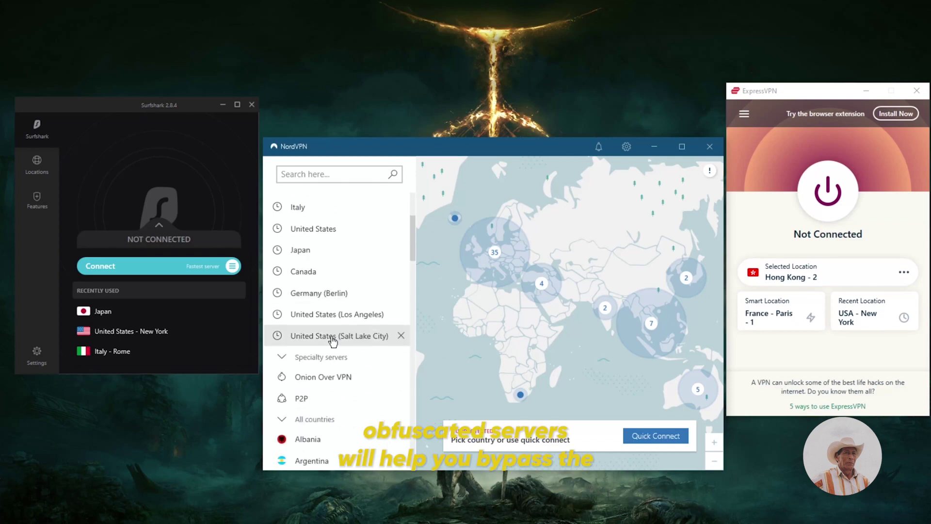
scroll(338, 417, "up", 3)
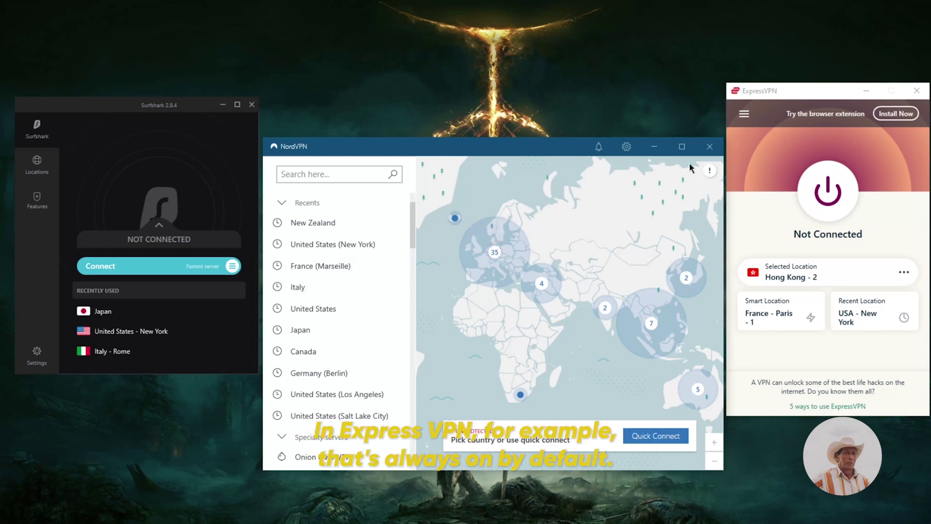
left_click(777, 93)
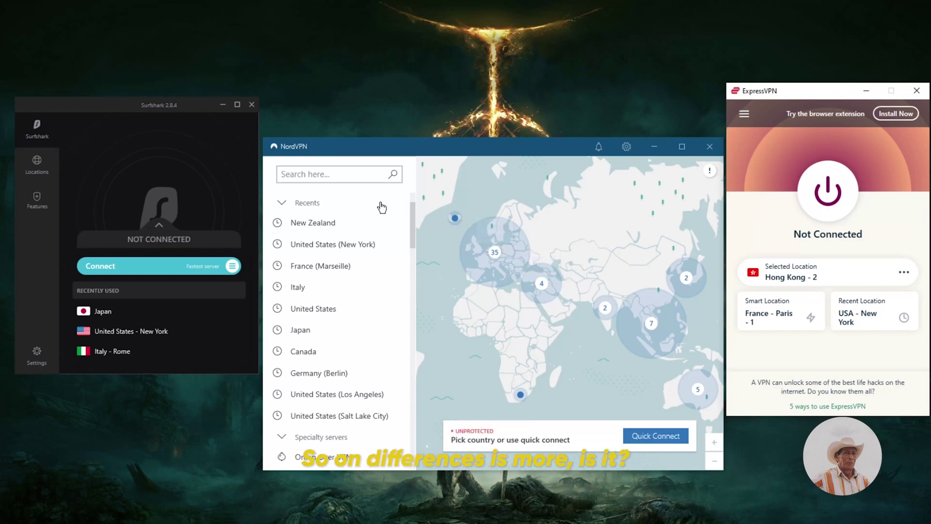
Step: In NordVPN Settings, check Auto-connect, then view Kill Switch with both switches Off
left_click(627, 147)
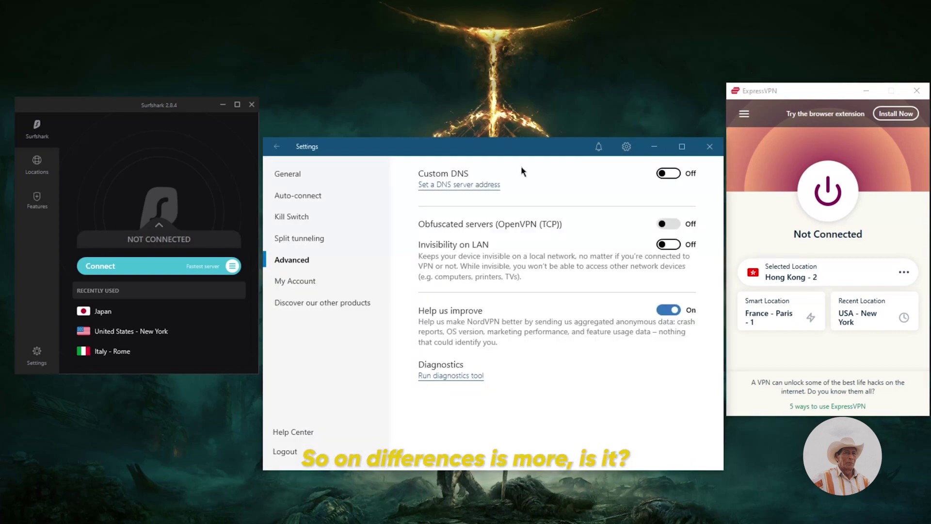
left_click(303, 199)
left_click(291, 216)
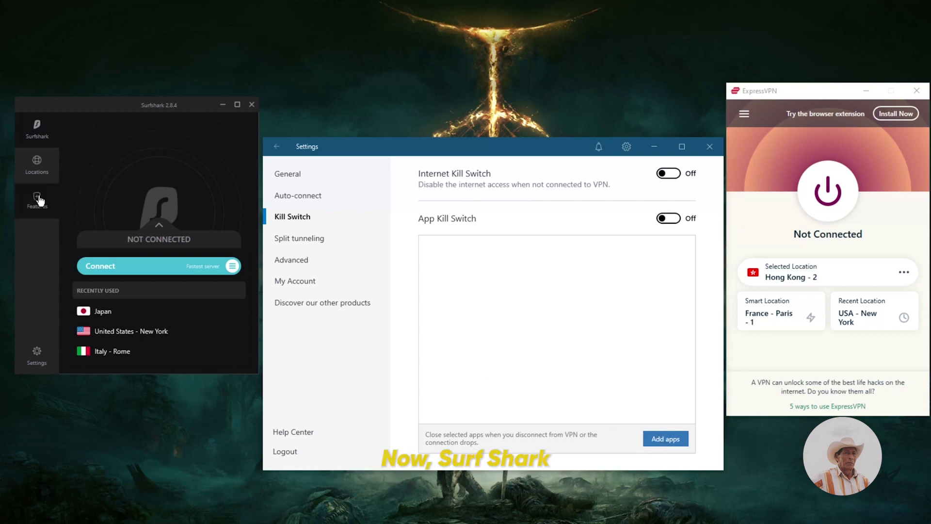
Step: Browse Surfshark's Settings, including Dark mode and version 2.8.4, ending back at the top
left_click(36, 353)
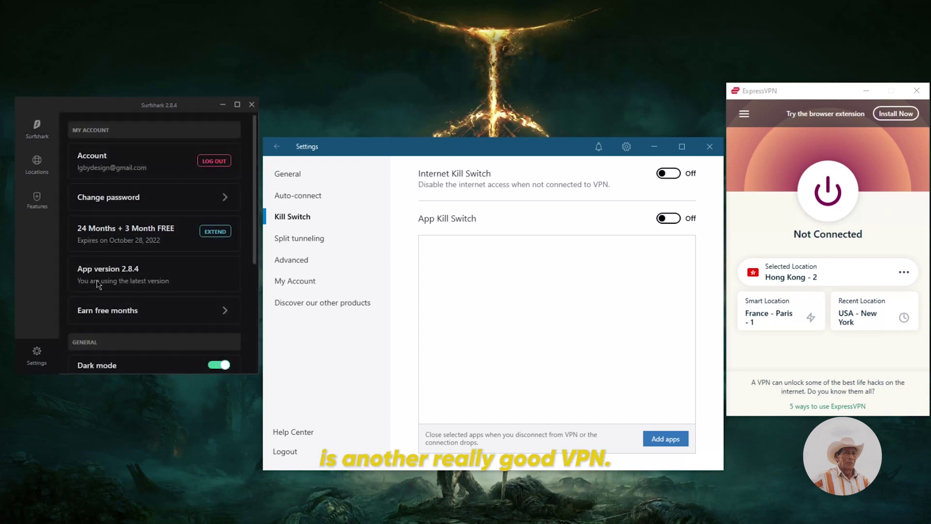
scroll(99, 284, "down", 5)
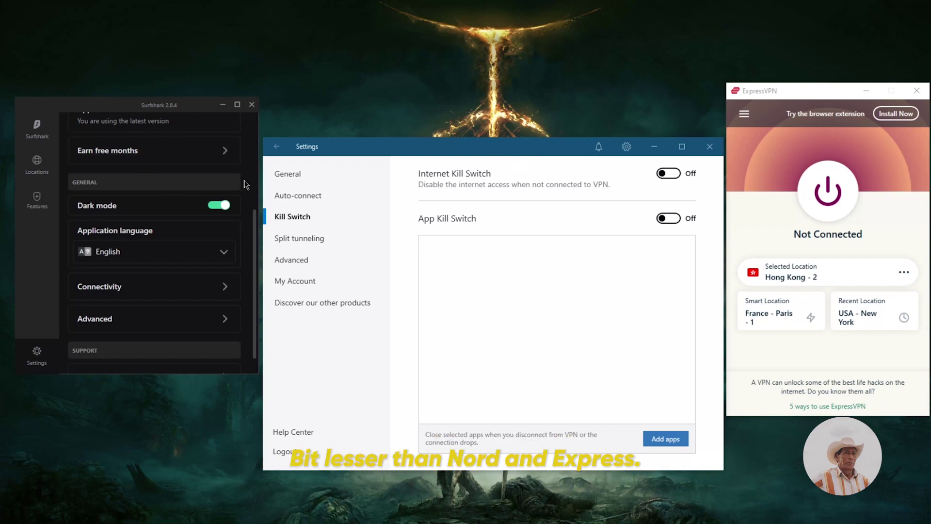
left_click(769, 92)
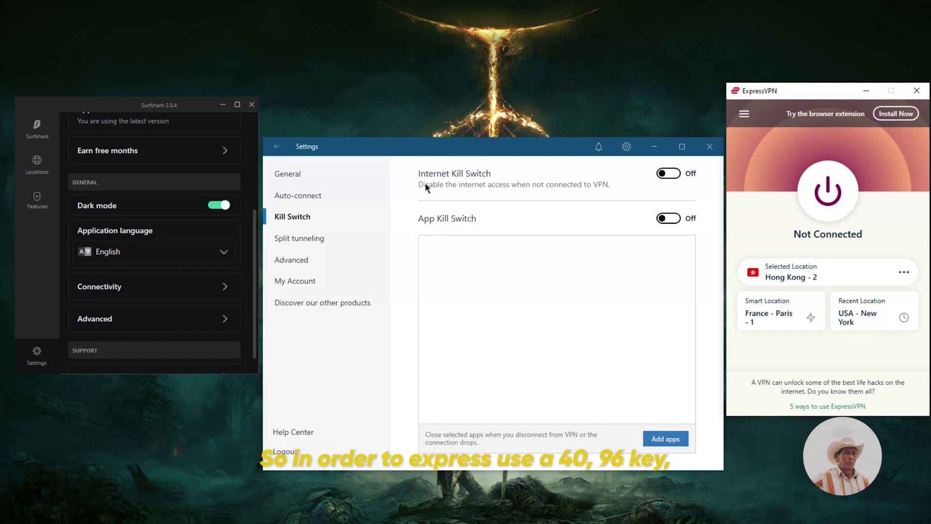
left_click(168, 106)
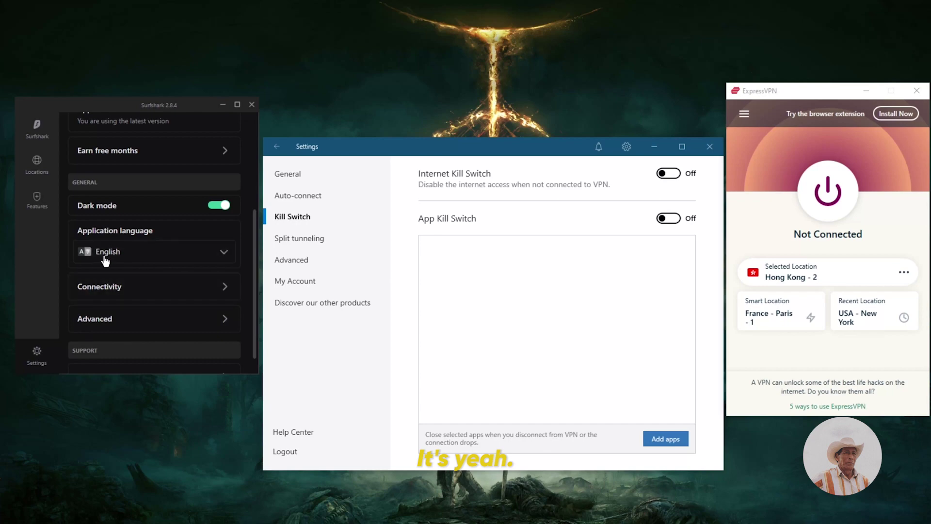
scroll(150, 269, "down", 1)
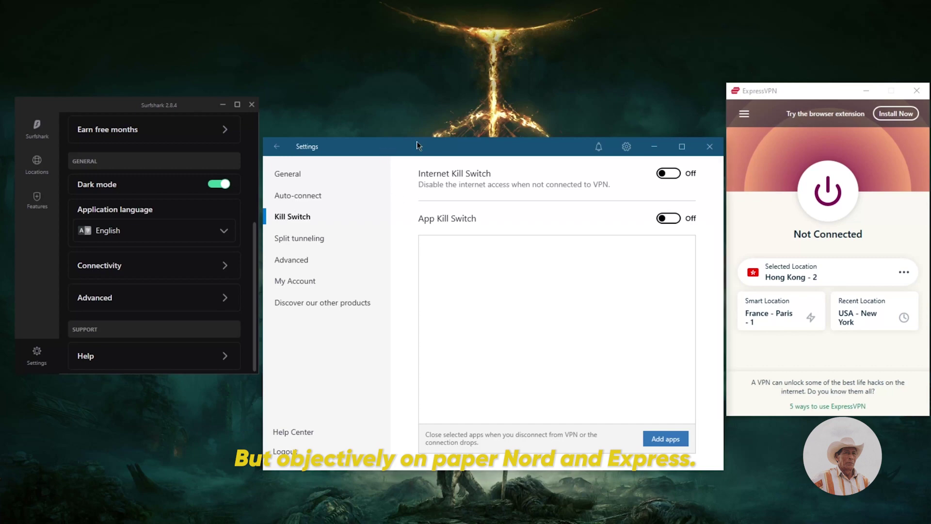
left_click(736, 91)
left_click(785, 92)
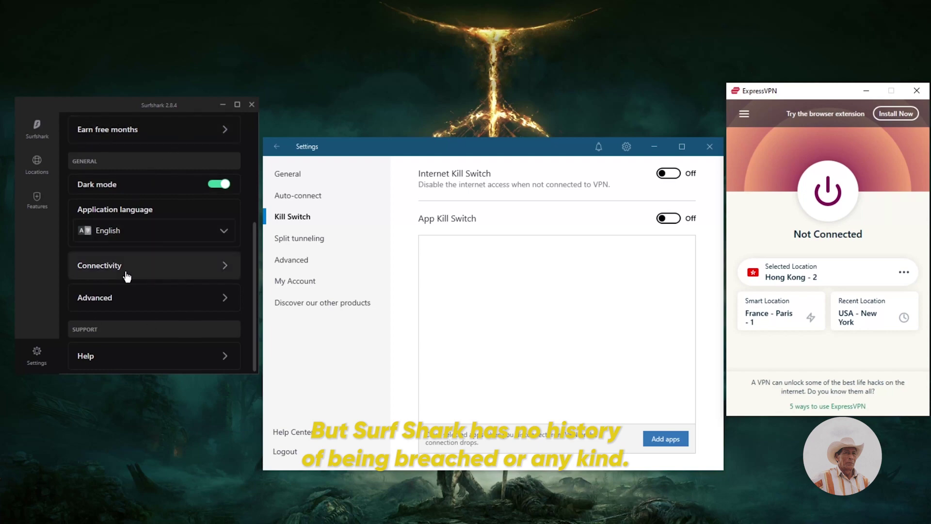
scroll(145, 204, "up", 7)
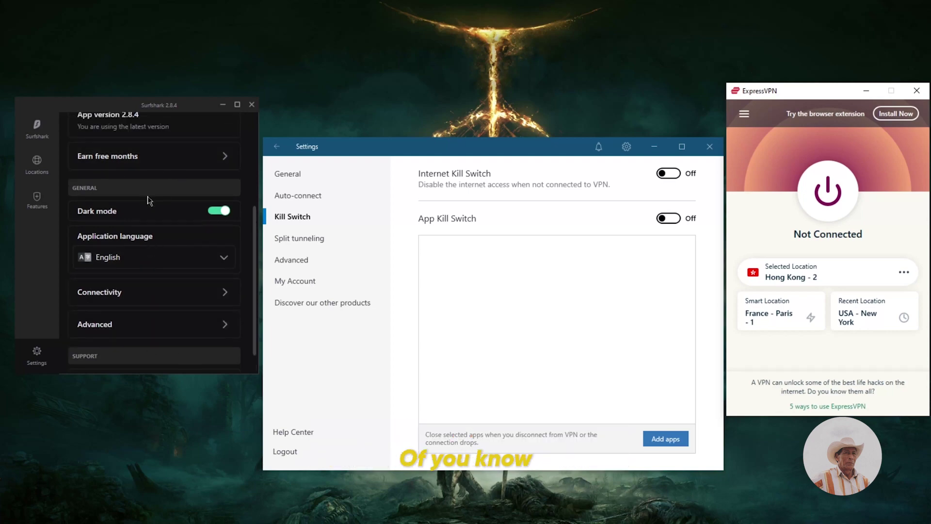
Step: Browse Surfshark's Locations list and then its Features page
left_click(35, 165)
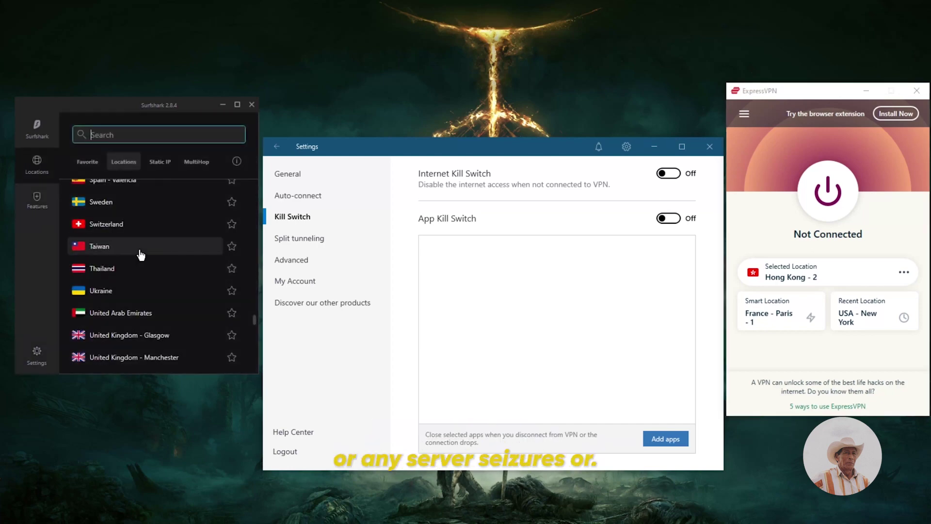
scroll(141, 255, "up", 6)
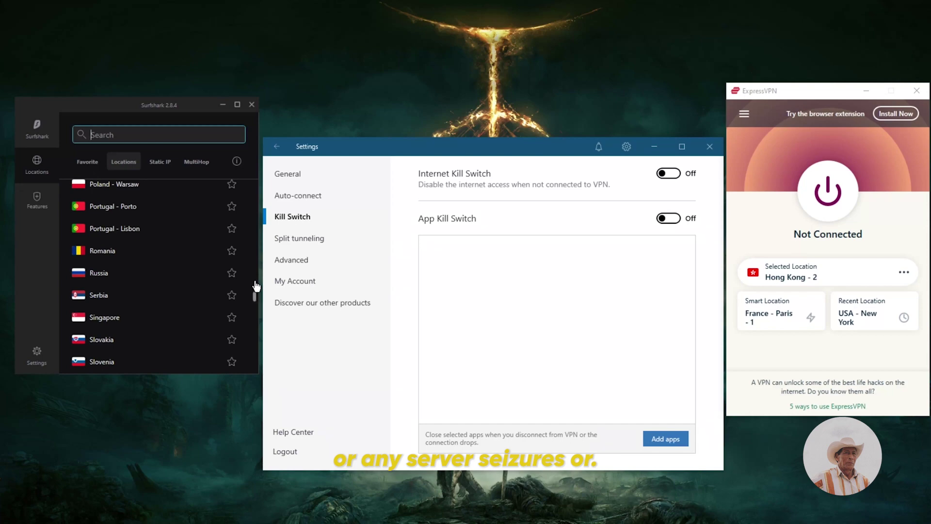
left_click_drag(255, 292, 257, 194)
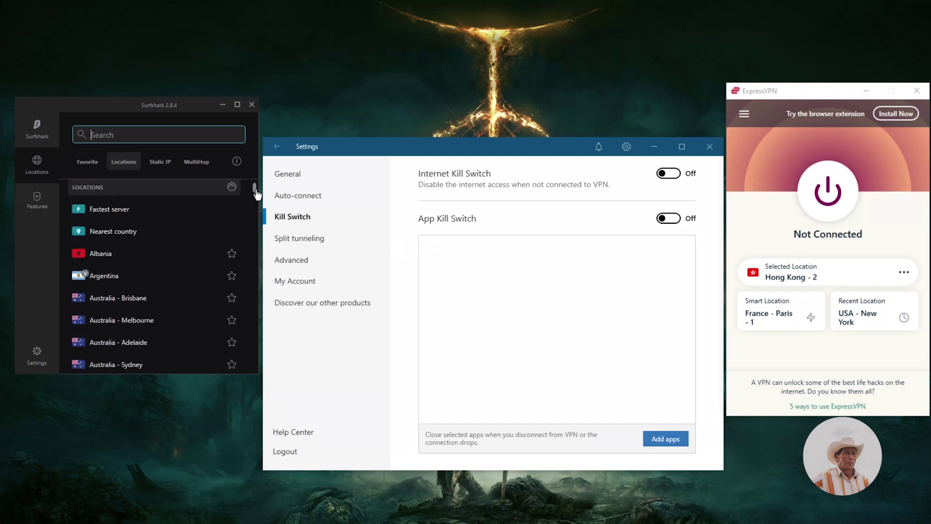
left_click(35, 204)
scroll(138, 275, "down", 2)
scroll(138, 276, "up", 2)
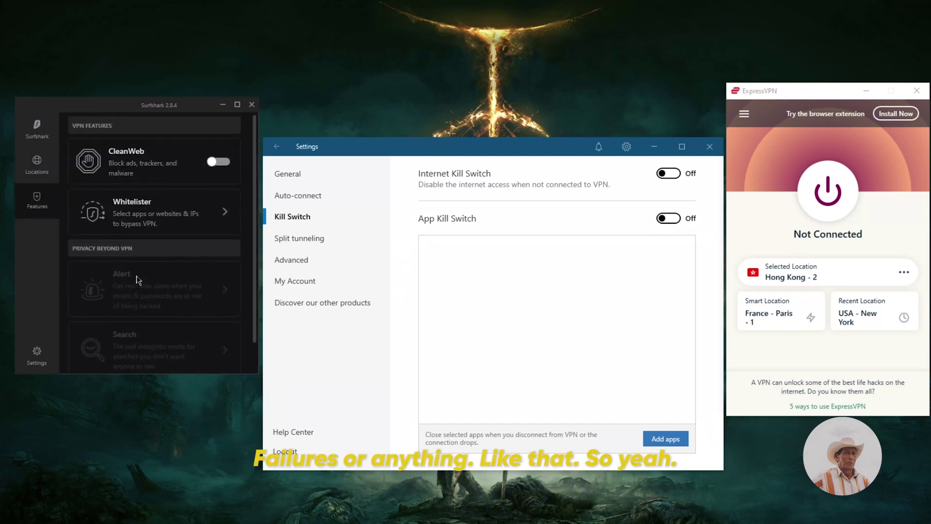
Step: Check Surfshark's Connectivity settings, reopen Locations, and return NordVPN to its map view
left_click(37, 350)
scroll(141, 315, "down", 2)
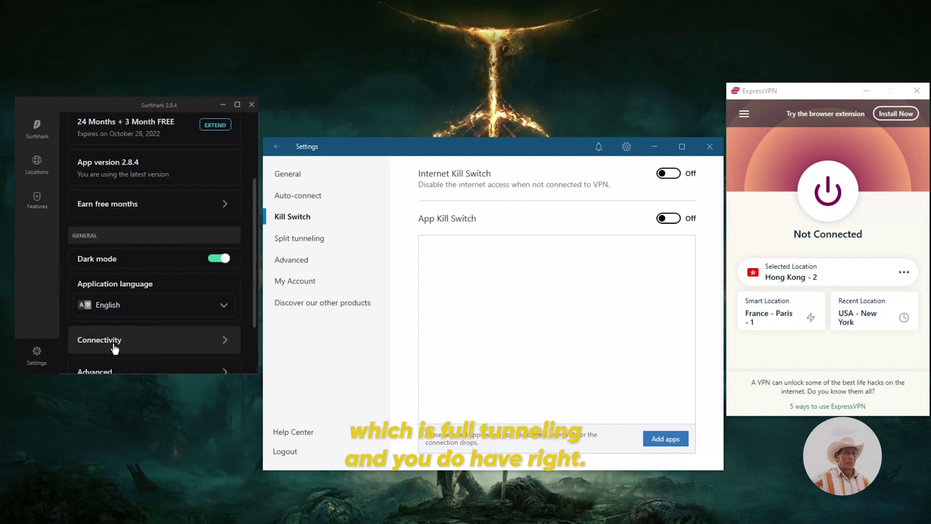
scroll(137, 325, "down", 2)
left_click(137, 274)
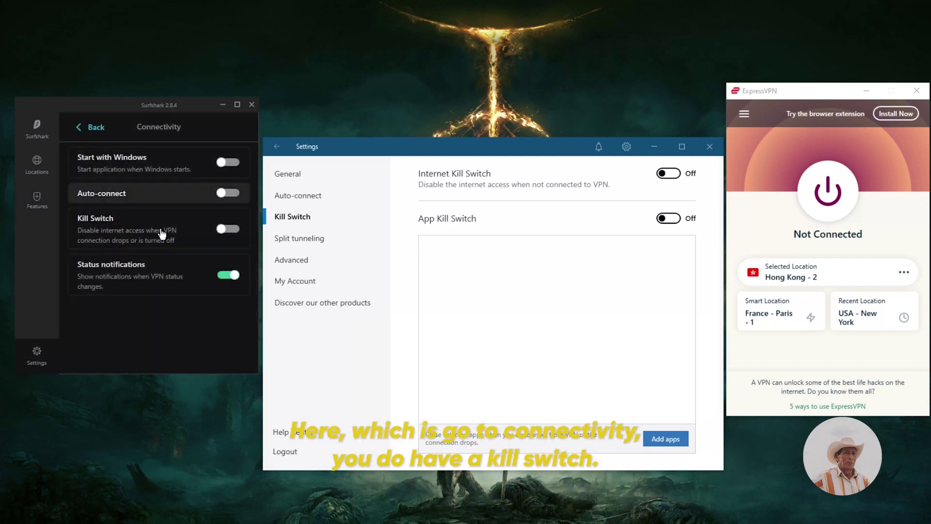
left_click(84, 132)
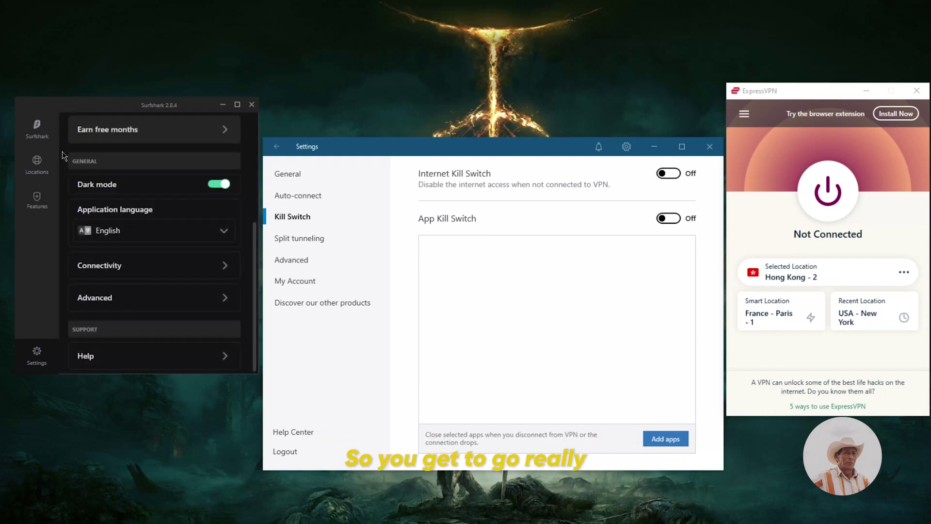
left_click(37, 164)
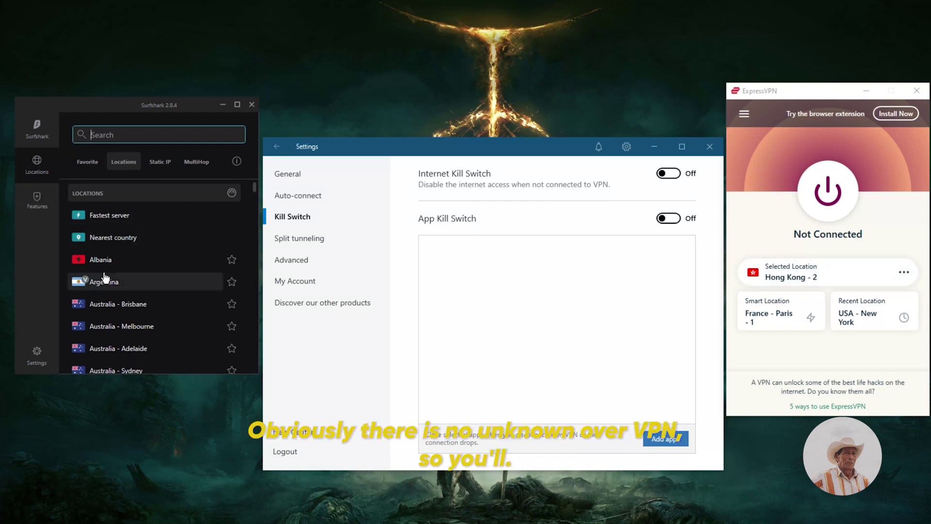
left_click(277, 151)
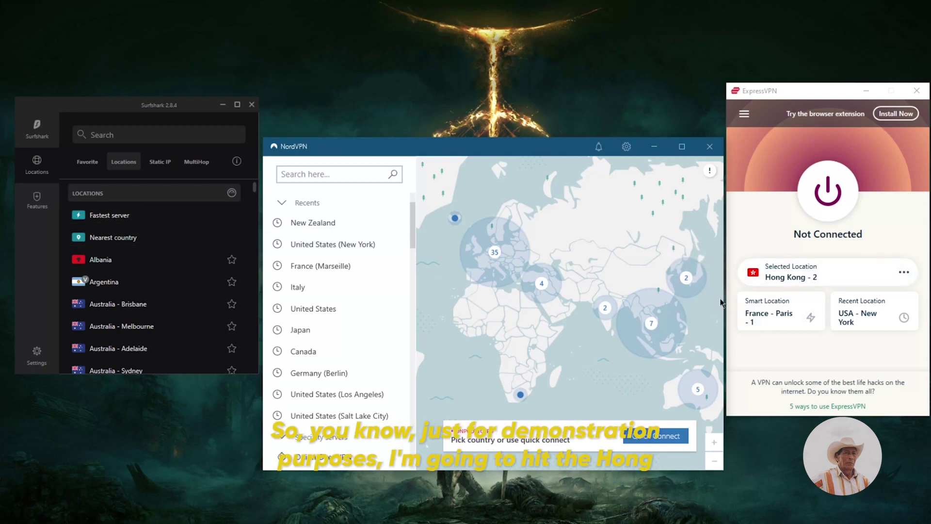
Step: Connect ExpressVPN to Hong Kong - 2 and move the Tor Browser folder window into view
left_click(776, 275)
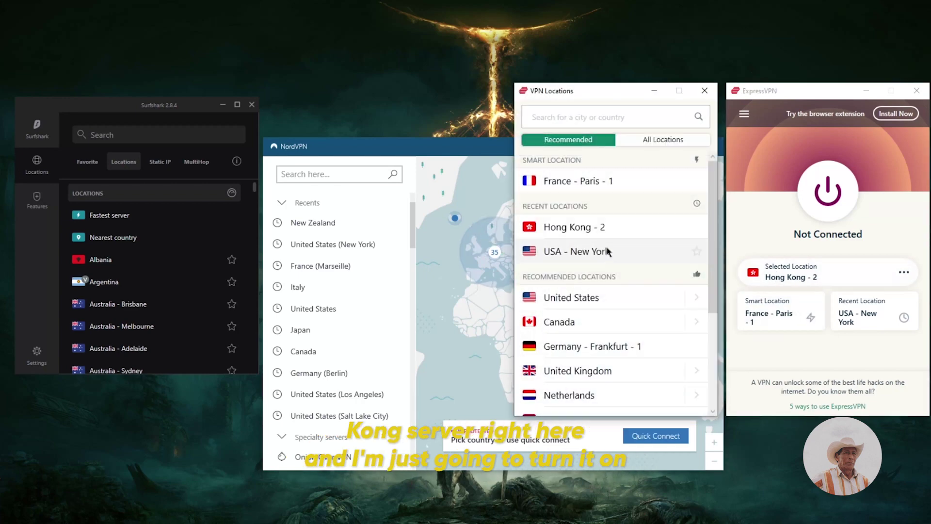
left_click(708, 91)
left_click(837, 213)
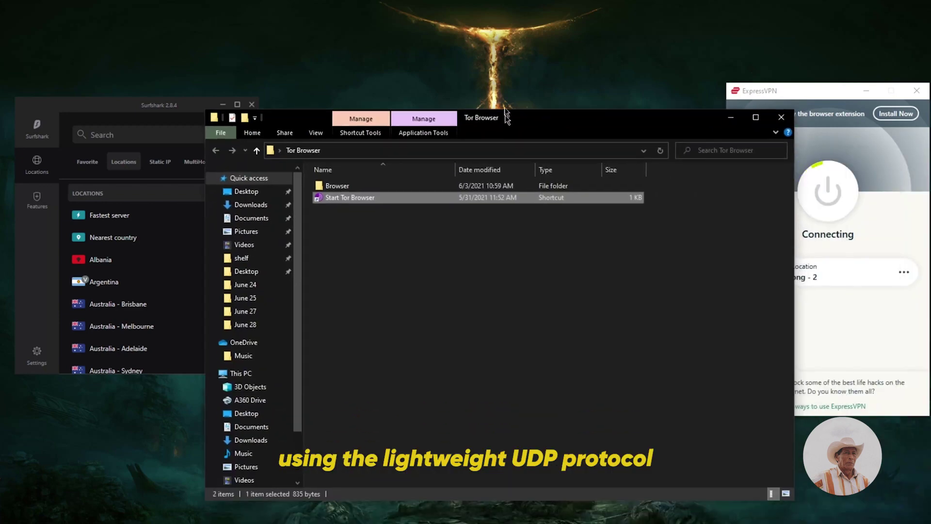
mouse_move(438, 89)
left_mouse_down()
mouse_move(425, 81)
mouse_move(435, 74)
left_mouse_up()
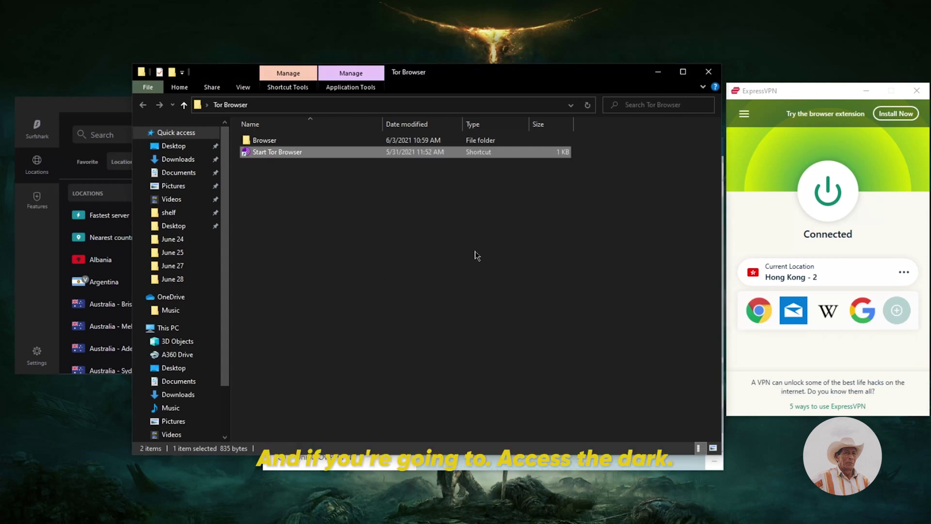
left_click(768, 97)
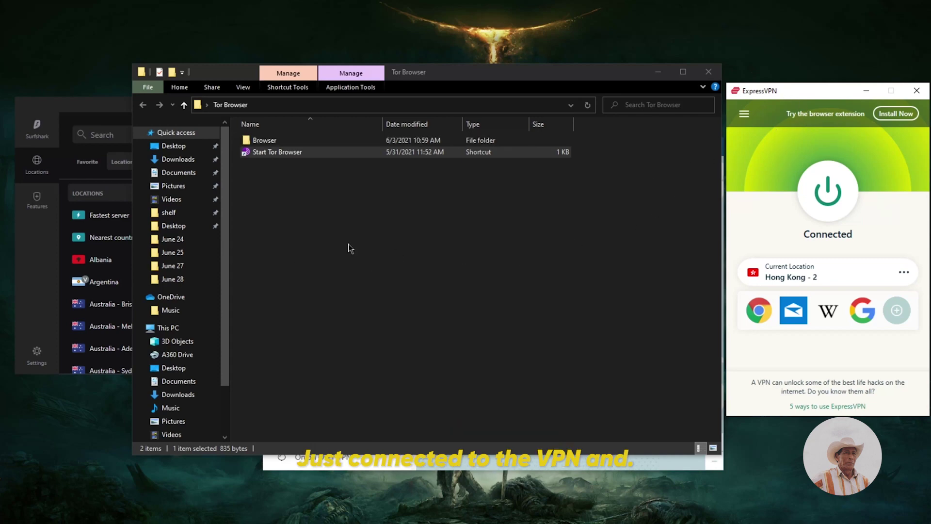
Step: Start Tor Browser from the Start Tor Browser shortcut and reposition its window
double_click(277, 153)
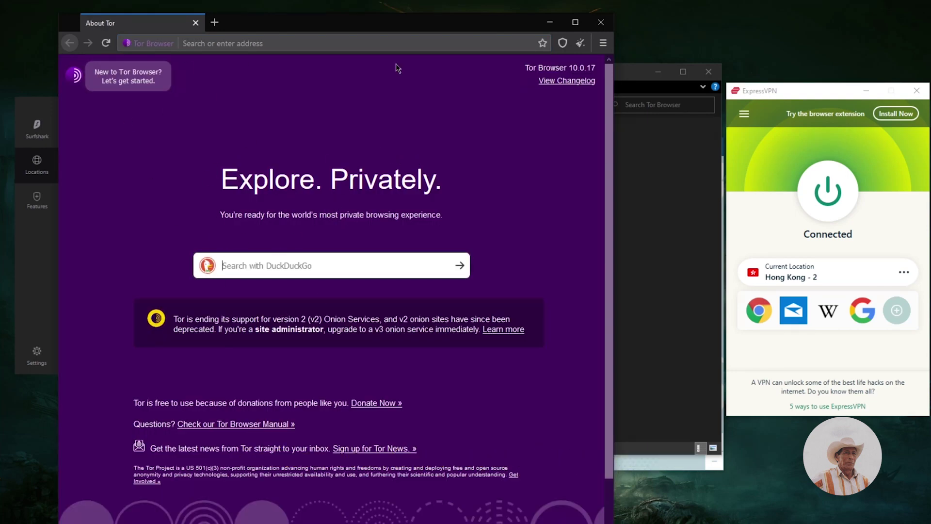
left_click_drag(366, 23, 495, 19)
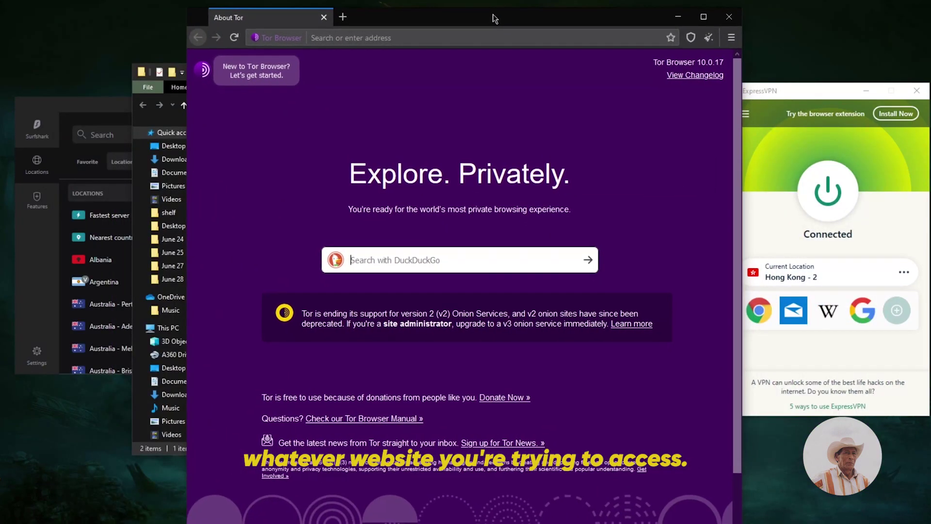
Step: Close Tor Browser and the Tor Browser folder window
left_click(727, 19)
left_click(709, 72)
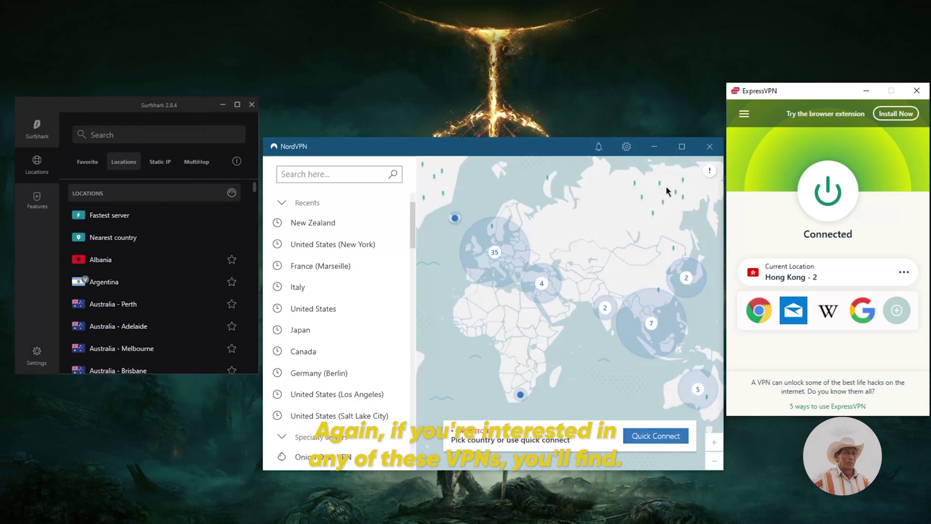